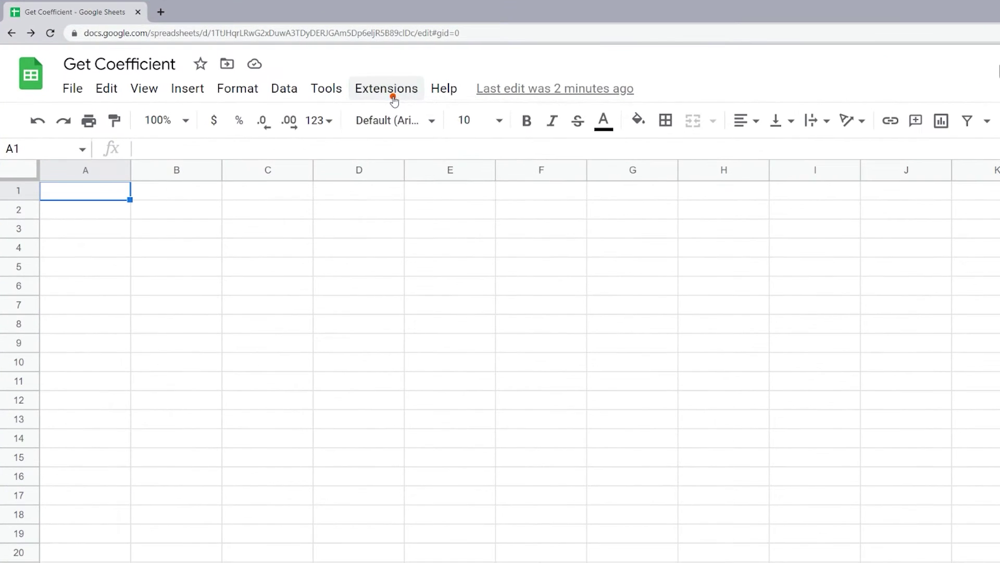
# Step: Search the Workspace Marketplace for 'Coeffic' and open the Coefficient data connector listing
pyautogui.click(332, 94)
pyautogui.moveTo(407, 122)
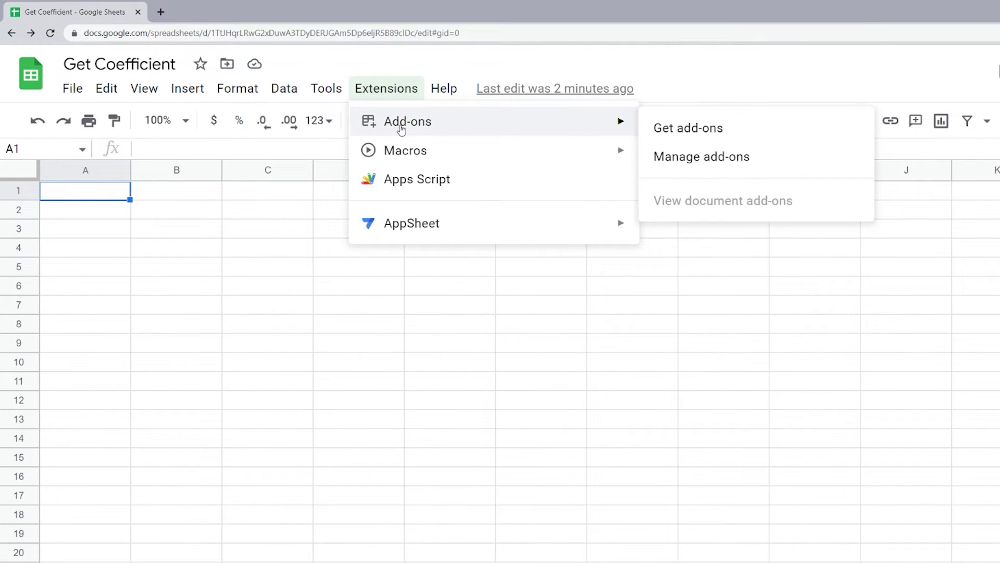
pyautogui.click(713, 129)
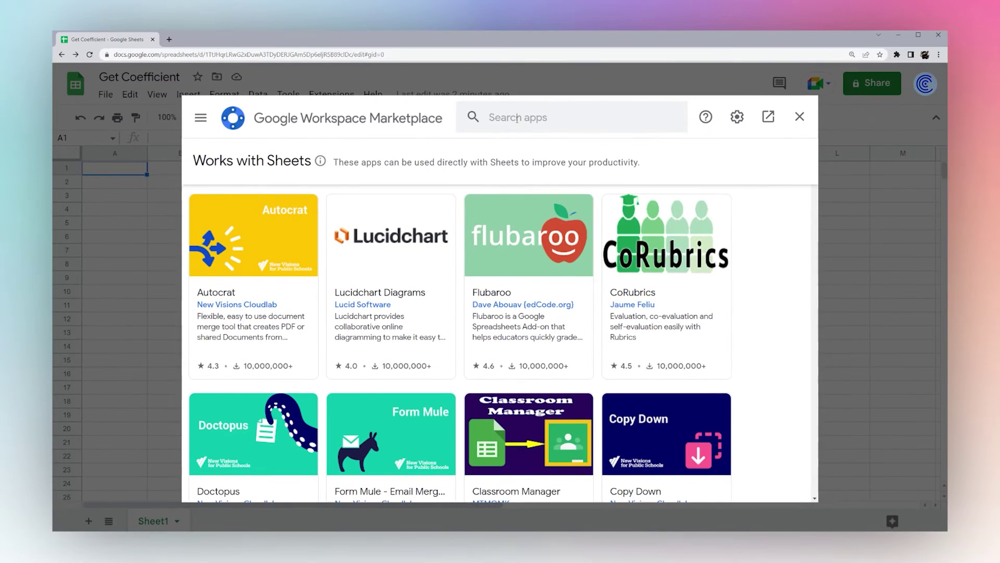
pyautogui.click(518, 118)
pyautogui.write('C')
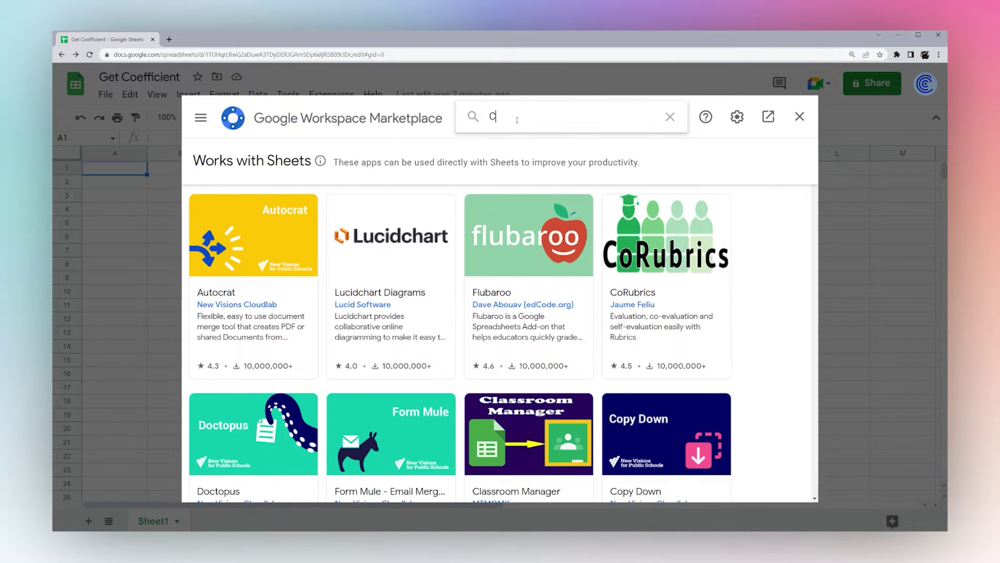
pyautogui.write('oeffici')
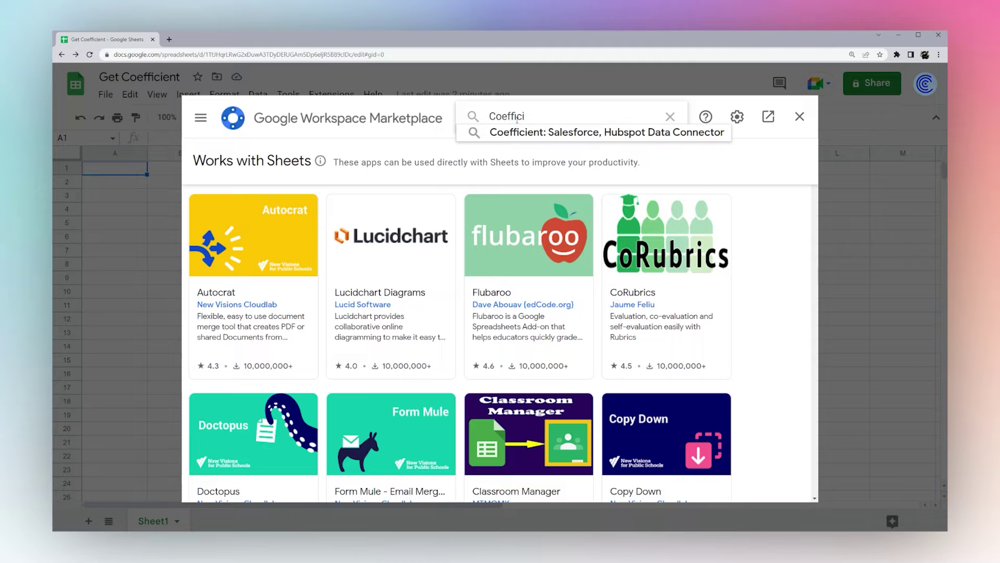
pyautogui.click(516, 132)
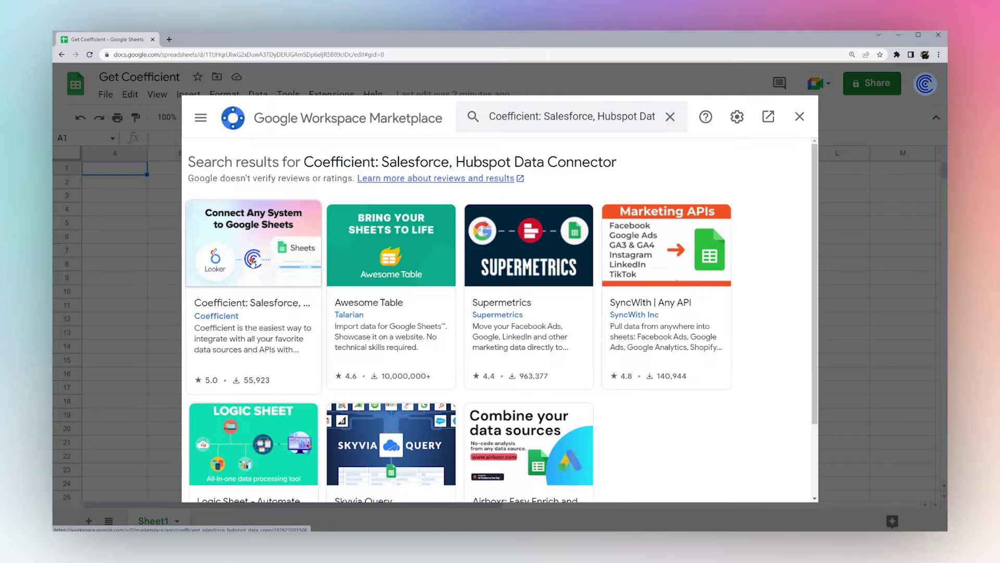
pyautogui.click(252, 262)
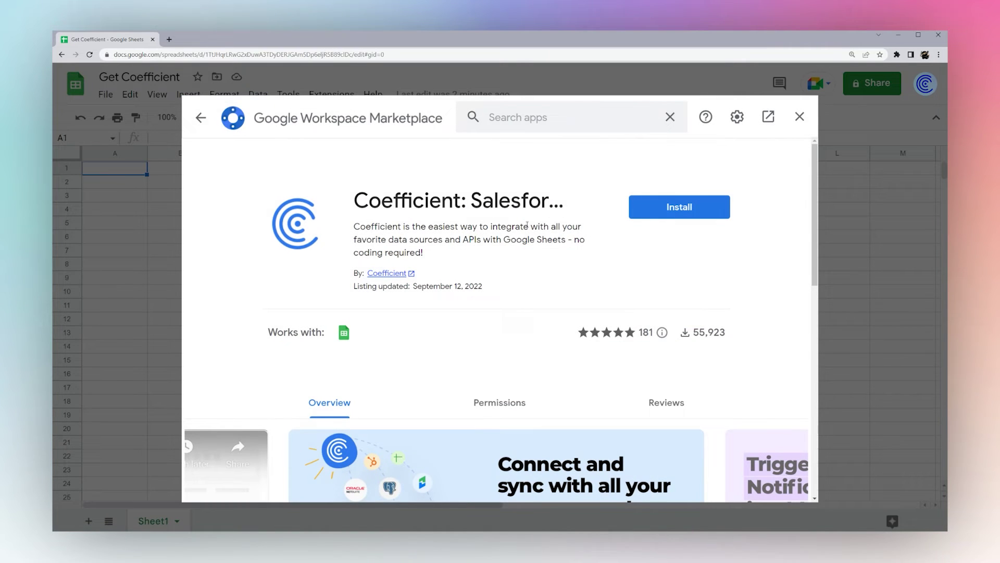
# Step: Install Coefficient on the chosen Google account and allow its requested access
pyautogui.click(669, 209)
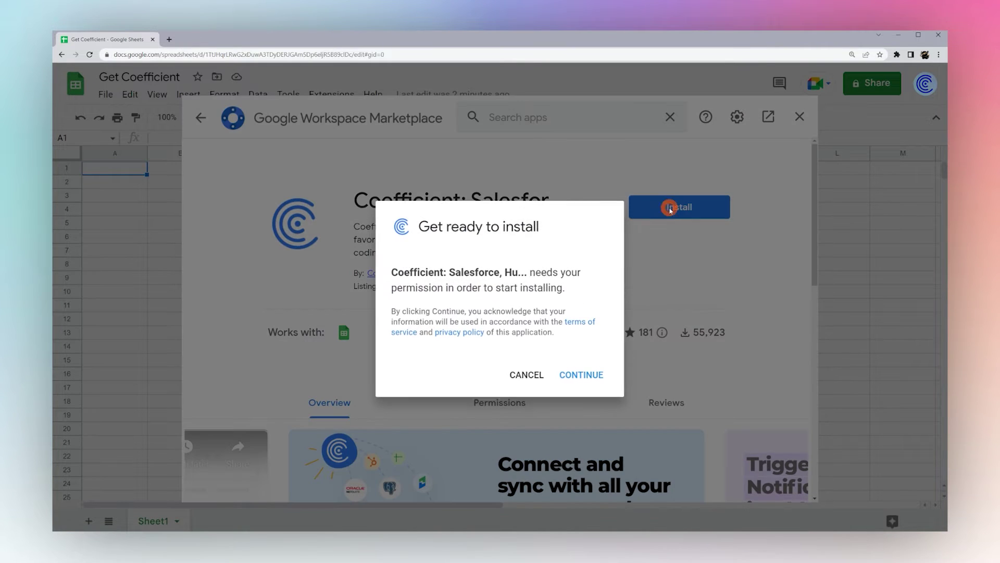
pyautogui.click(578, 376)
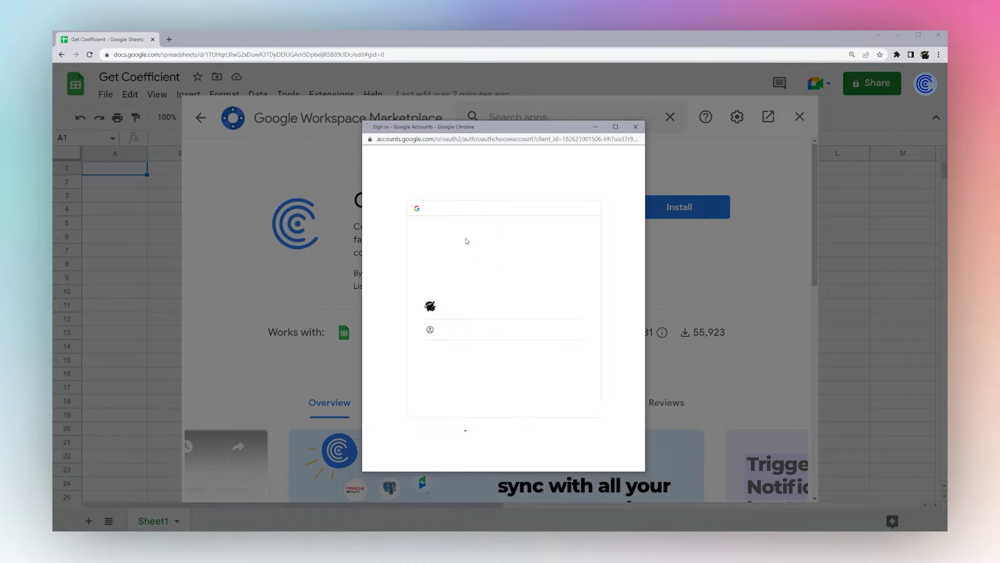
pyautogui.click(460, 307)
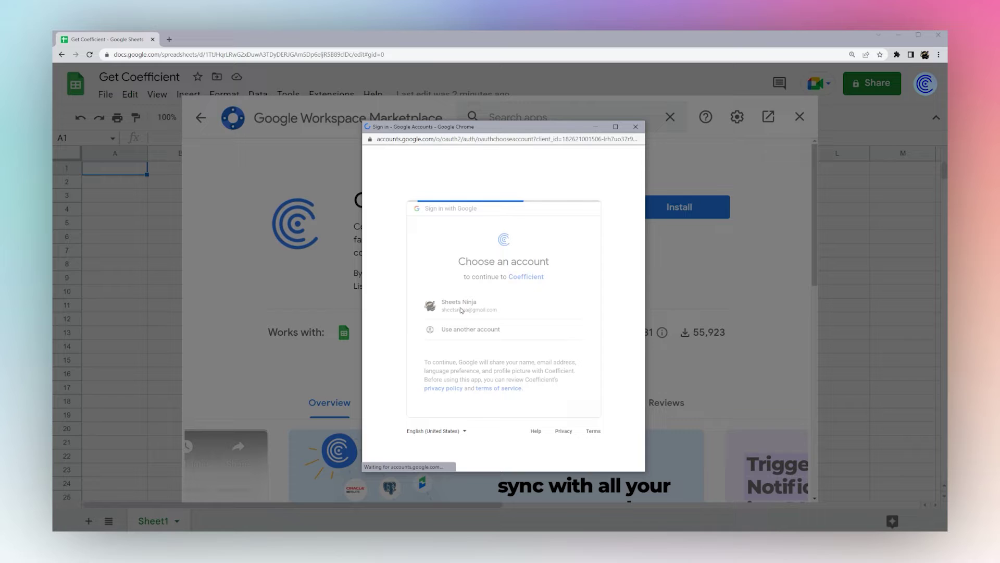
pyautogui.scroll(-2, 500, 257)
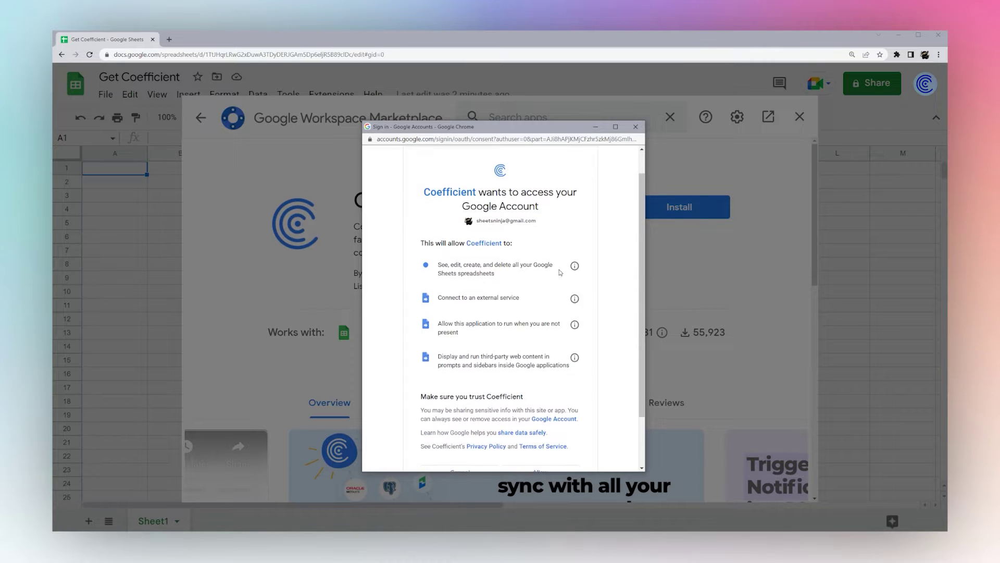
pyautogui.scroll(-2, 530, 309)
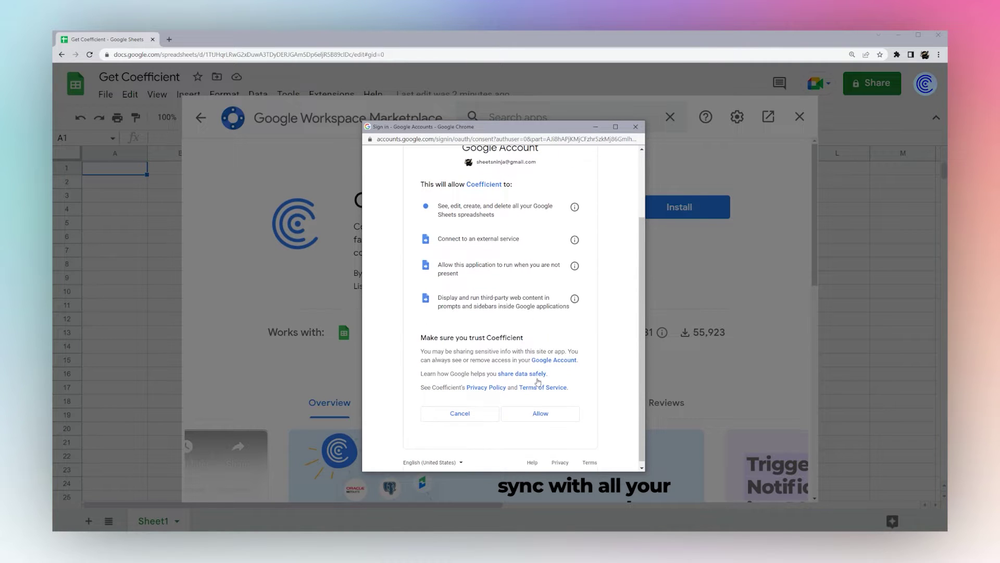
pyautogui.click(538, 419)
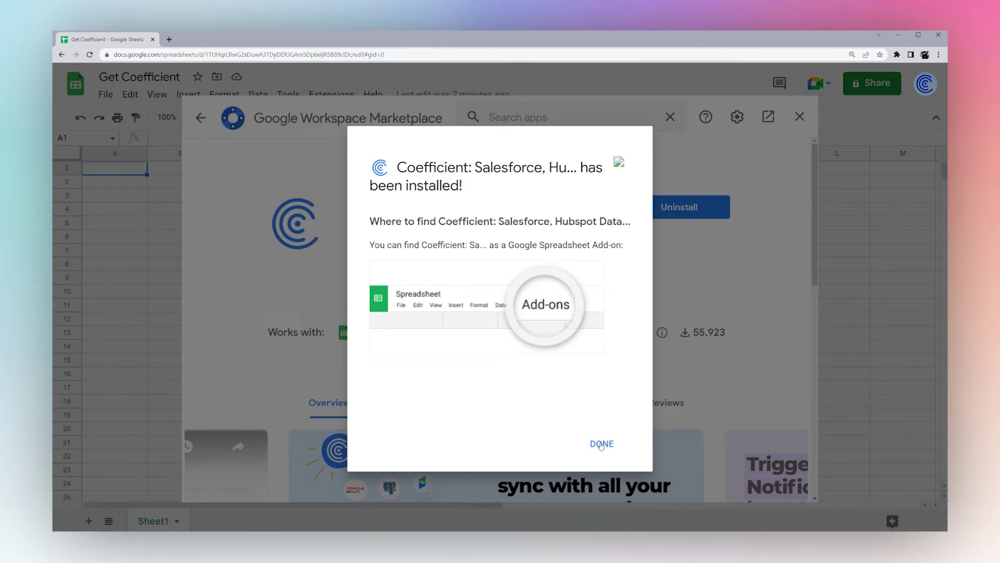
pyautogui.click(601, 444)
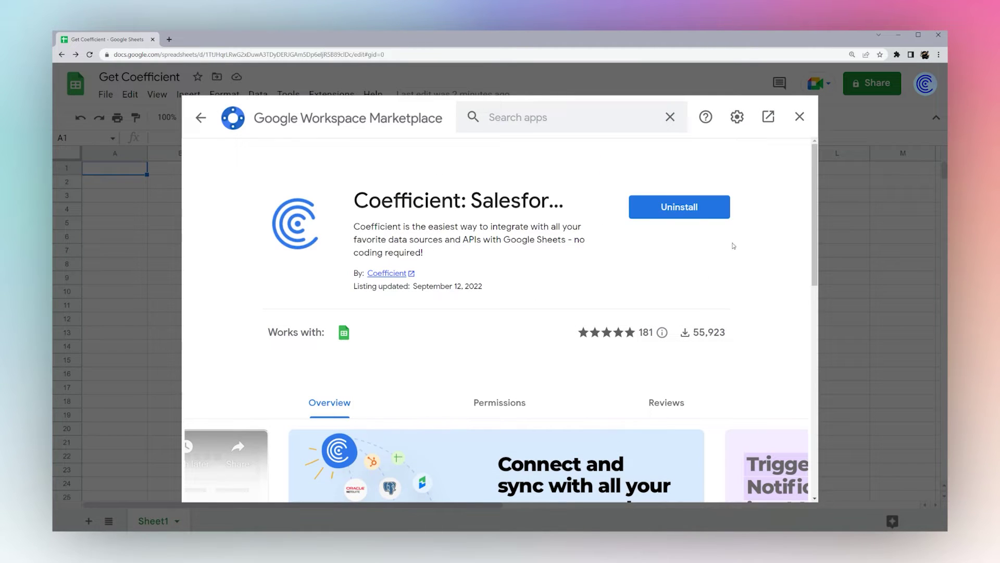
# Step: Launch the Coefficient sidebar and start connecting Salesforce as an import source
pyautogui.click(799, 117)
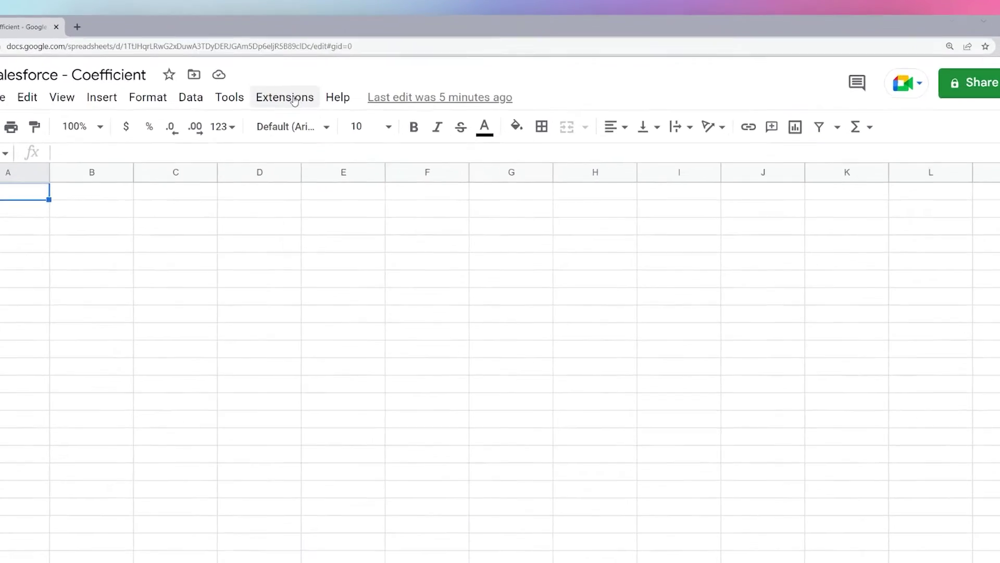
pyautogui.click(332, 94)
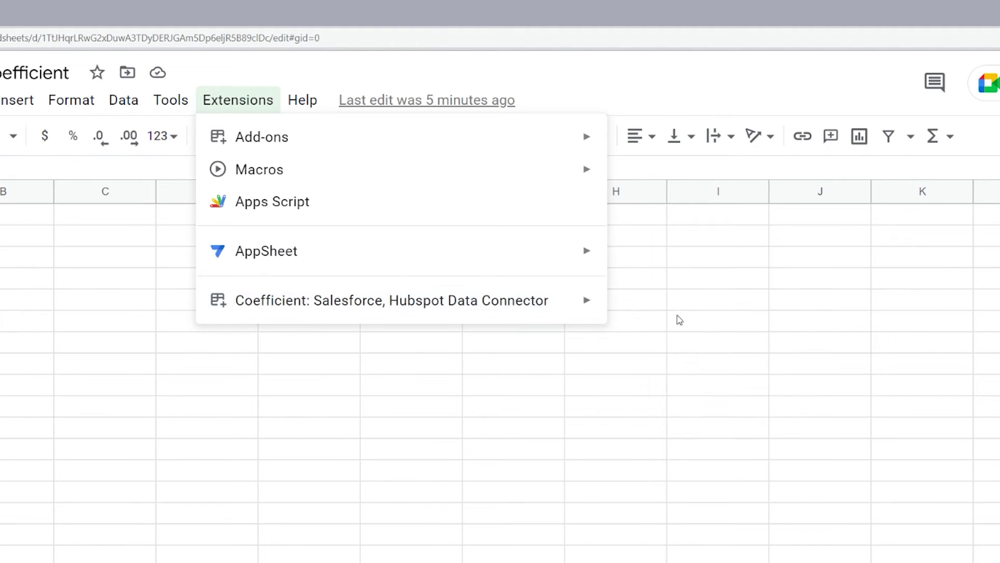
pyautogui.moveTo(392, 300)
pyautogui.click(646, 313)
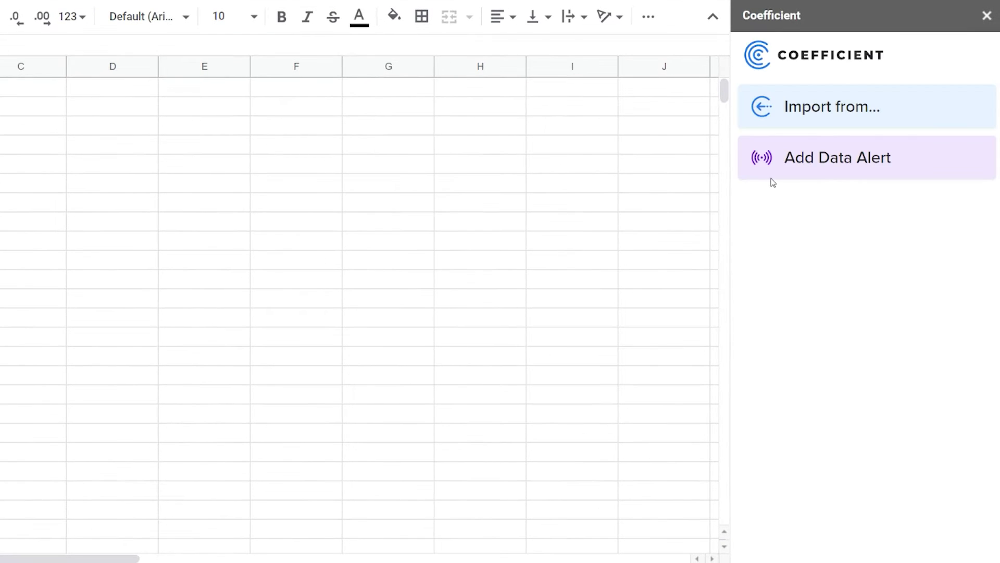
pyautogui.click(840, 109)
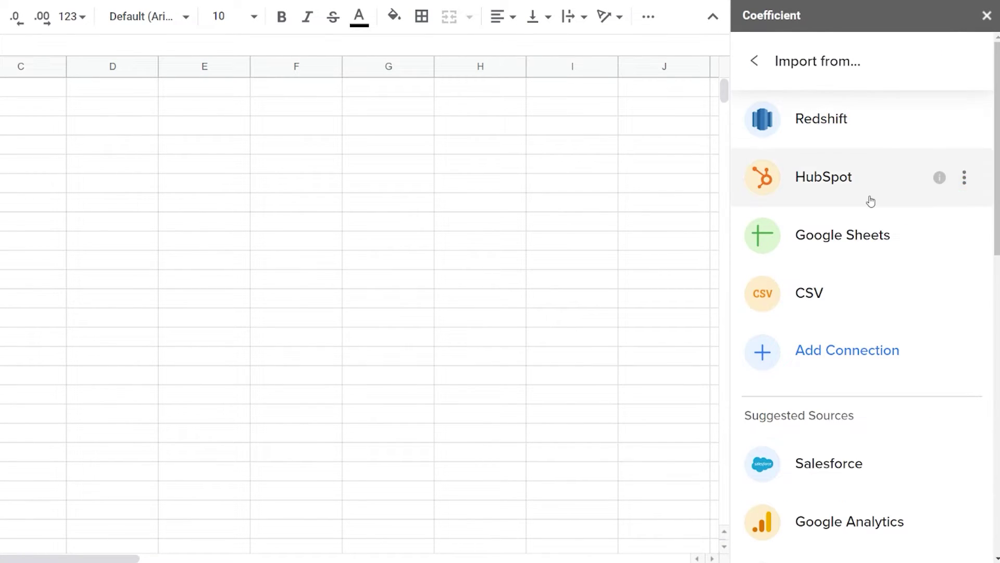
pyautogui.scroll(-2, 870, 205)
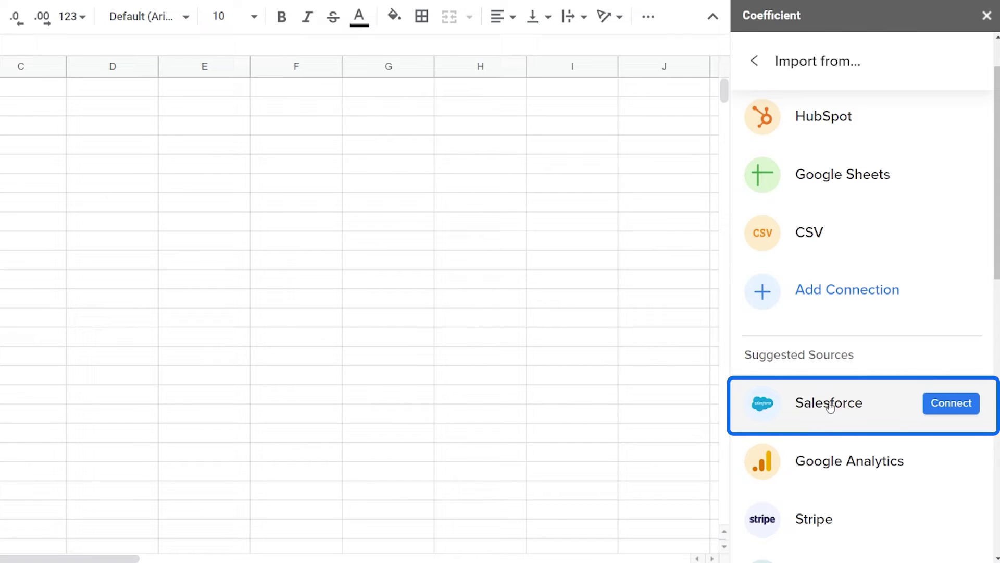
pyautogui.click(952, 412)
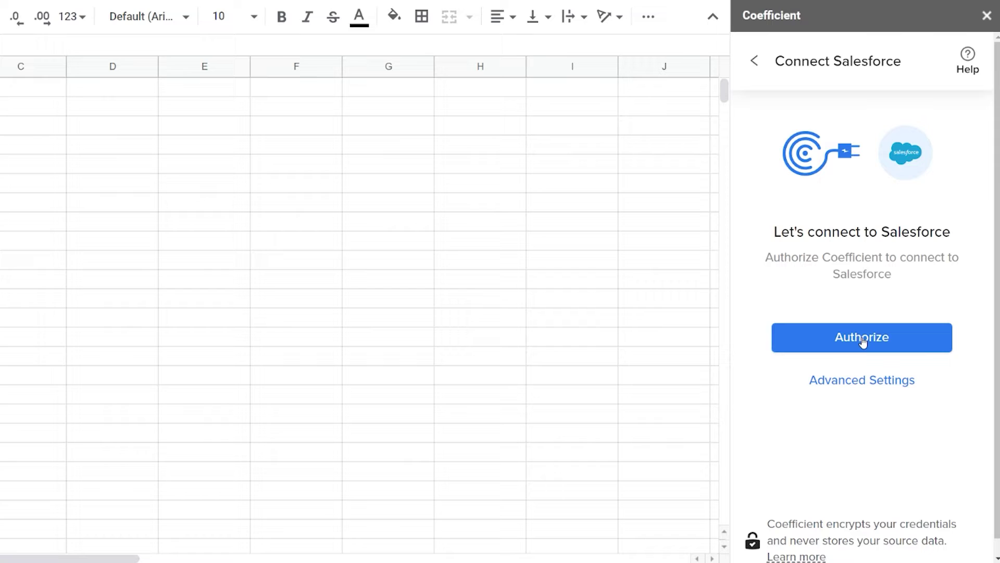
# Step: Log in to Salesforce, verify with the code, and allow Coefficient access
pyautogui.click(863, 340)
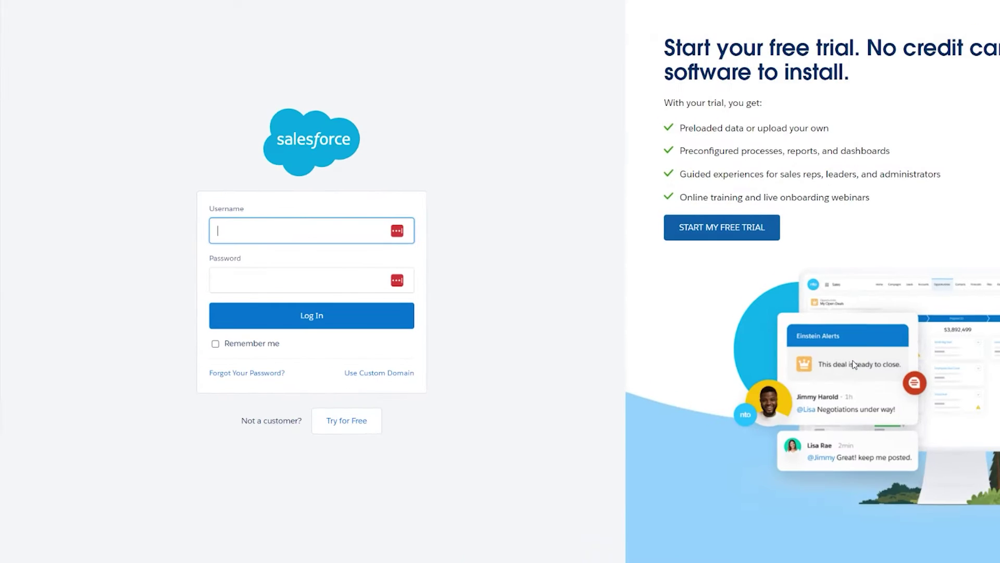
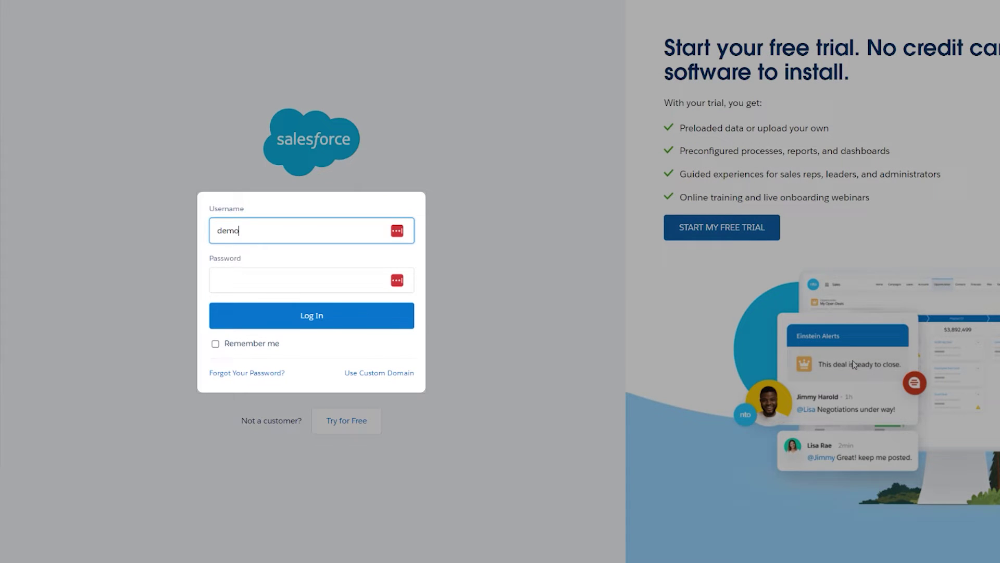
pyautogui.press('Tab')
pyautogui.write('********************')
pyautogui.click(312, 320)
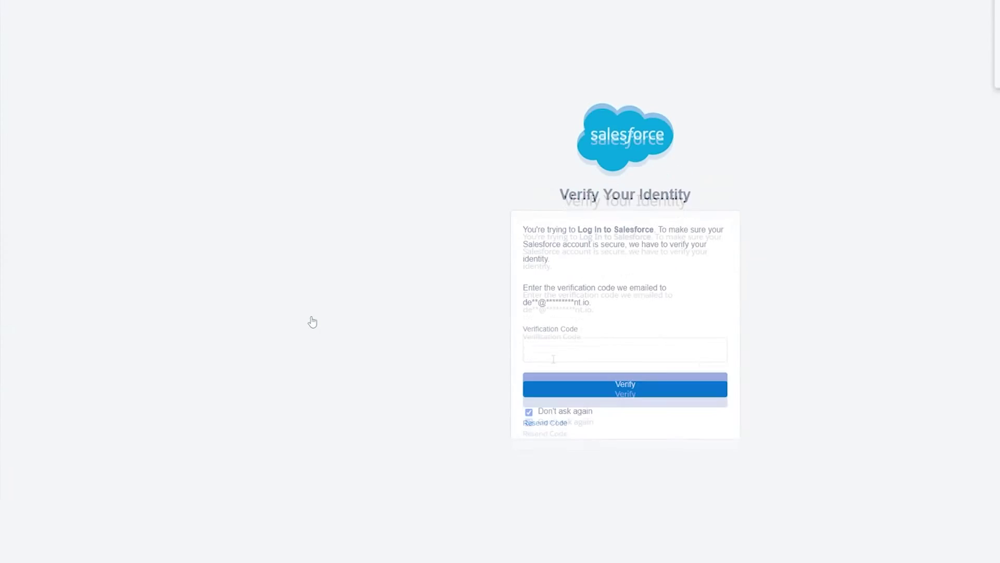
pyautogui.click(435, 358)
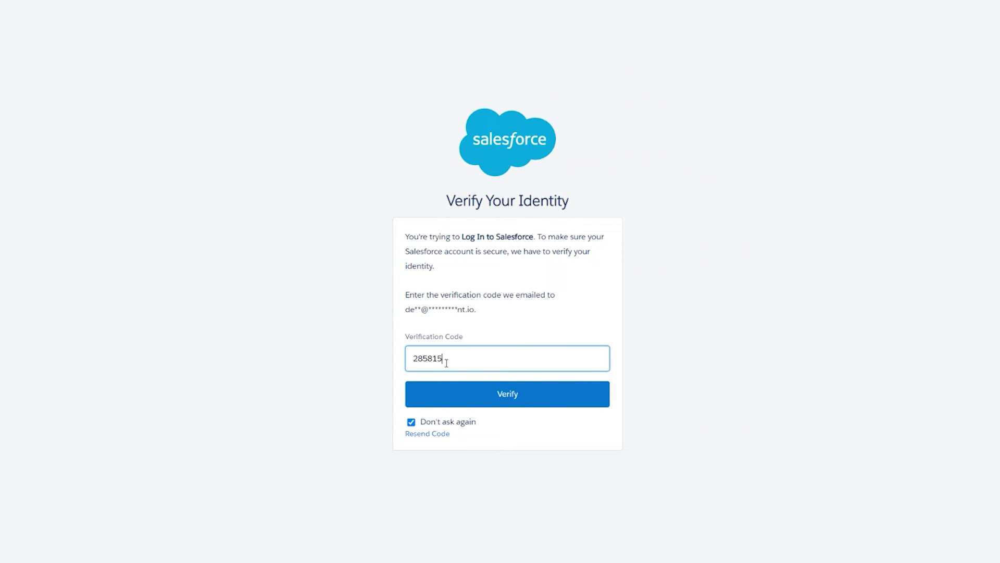
pyautogui.click(461, 393)
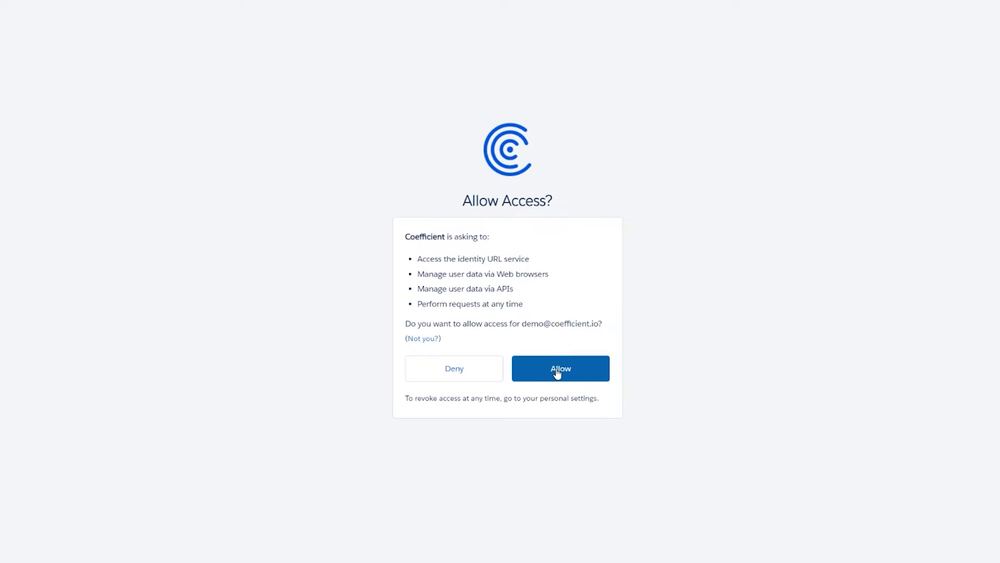
pyautogui.click(557, 372)
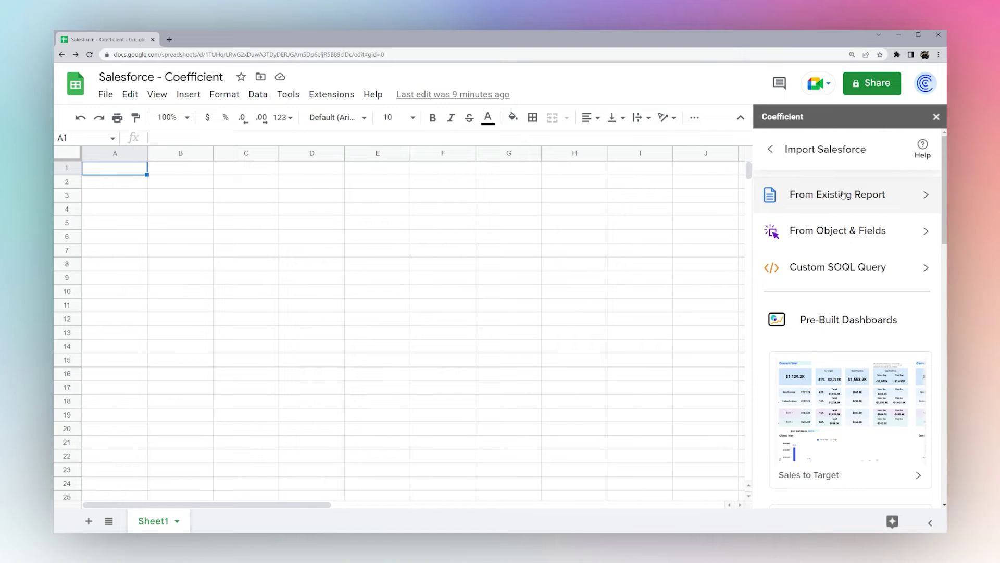
# Step: Import the existing Salesforce report 'All Opportunities' into the sheet
pyautogui.click(842, 194)
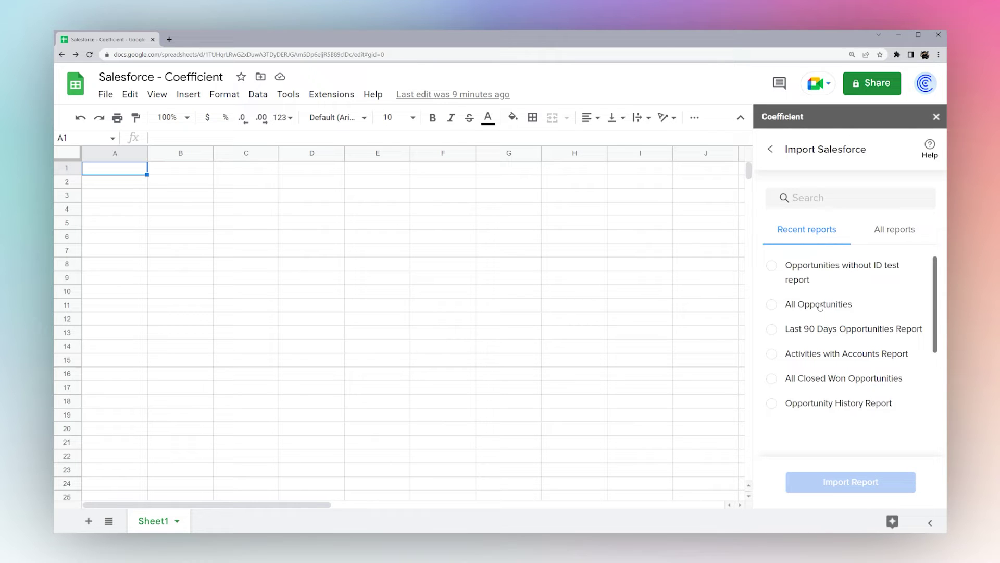
pyautogui.click(819, 304)
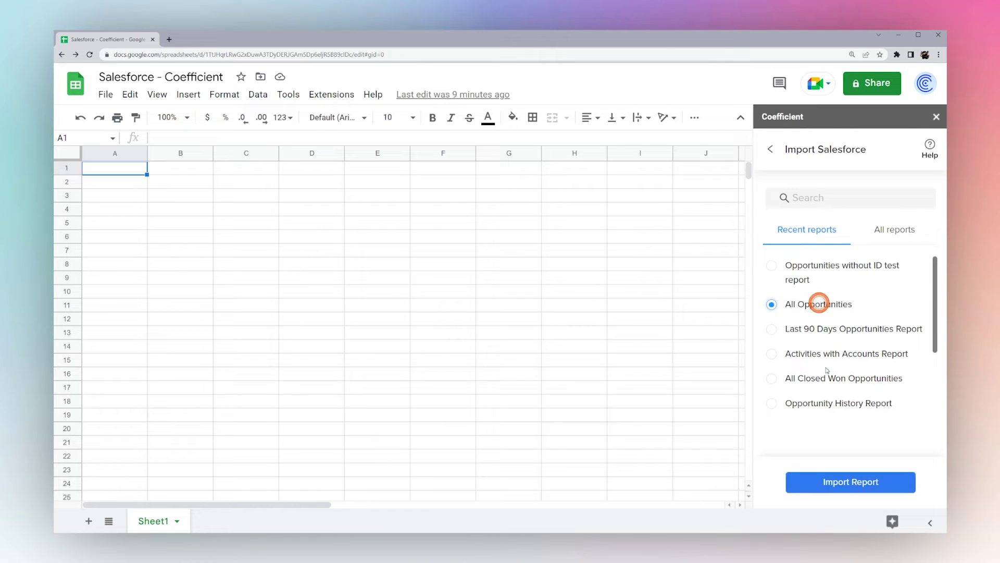
pyautogui.click(842, 484)
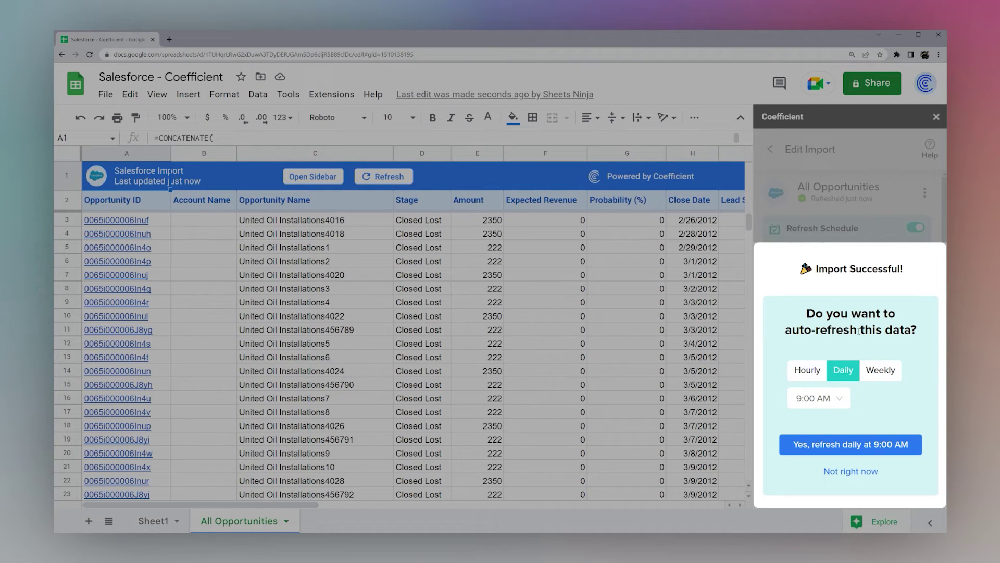
# Step: Set the import to auto-refresh daily at 9:00 AM with monthly Day 1 snapshots
pyautogui.click(842, 370)
pyautogui.click(845, 452)
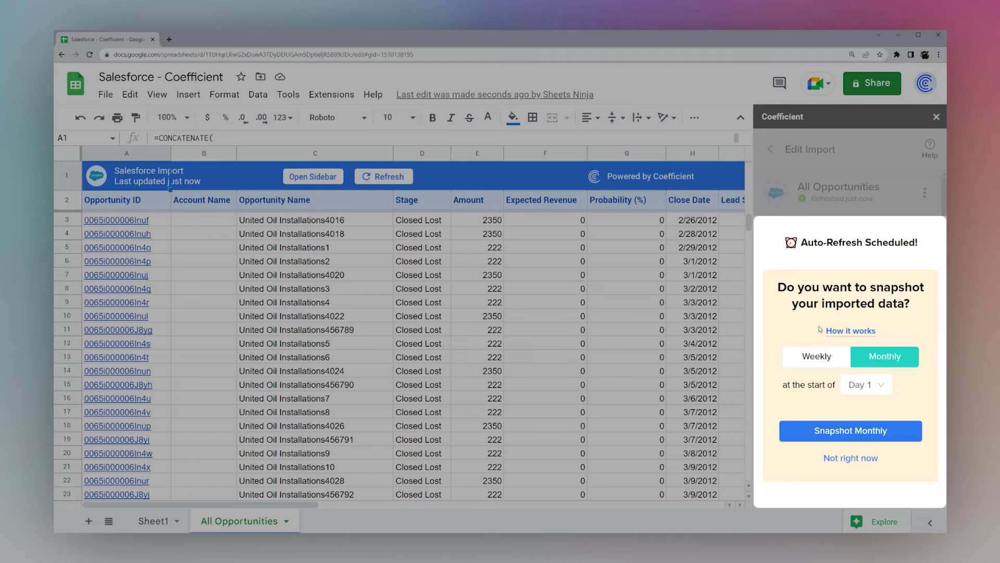
pyautogui.click(848, 436)
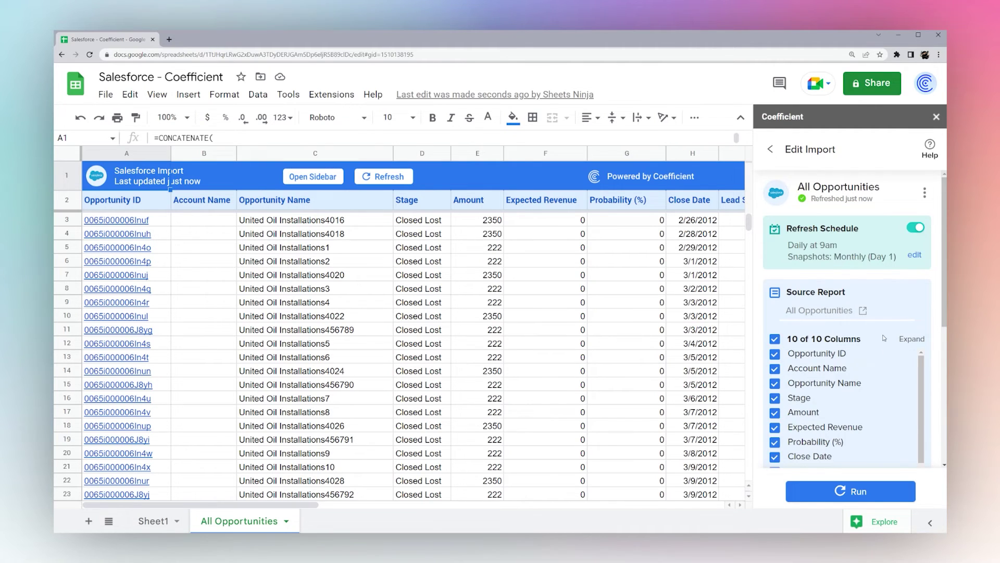
pyautogui.scroll(-2, 881, 343)
pyautogui.scroll(3, 878, 371)
pyautogui.scroll(-1, 891, 375)
pyautogui.scroll(1, 885, 381)
pyautogui.scroll(-1, 821, 414)
pyautogui.scroll(-2, 816, 417)
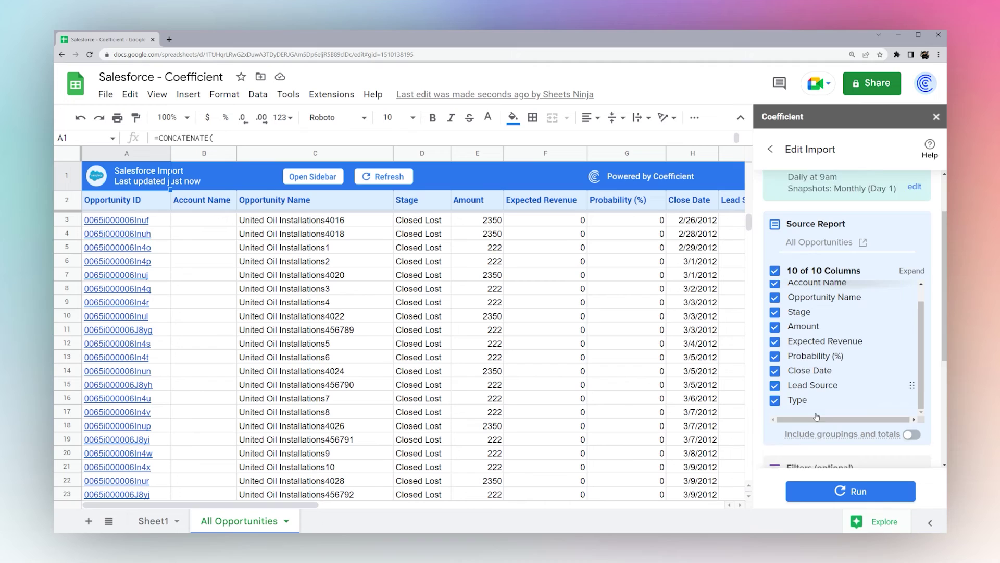
pyautogui.scroll(-1, 817, 418)
pyautogui.scroll(-3, 805, 375)
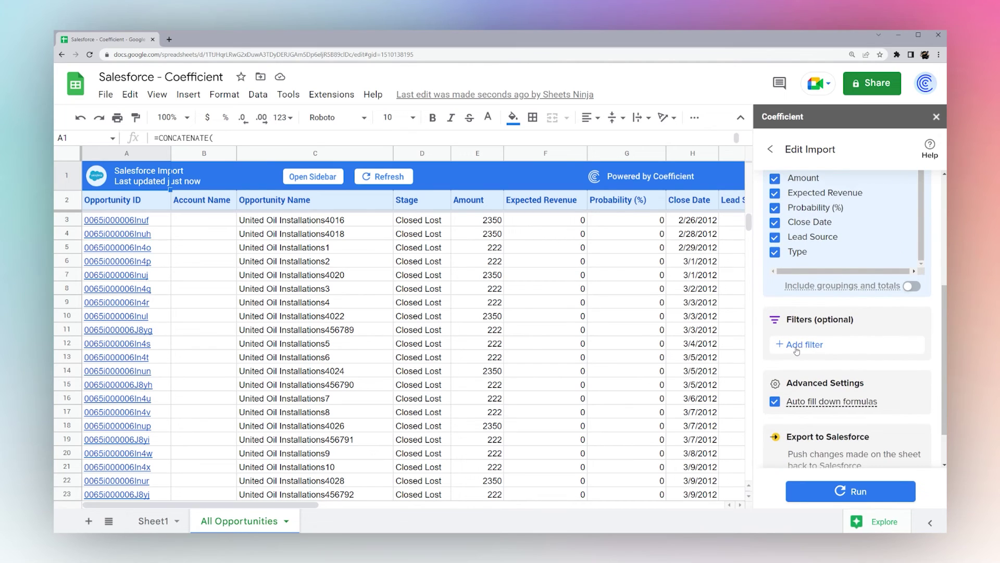
pyautogui.click(796, 346)
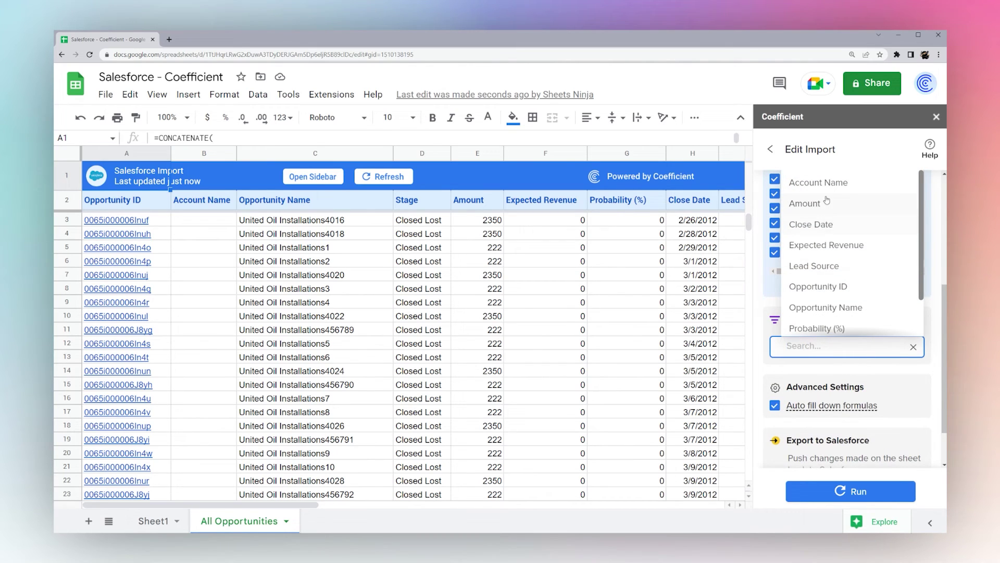
pyautogui.scroll(-3, 823, 293)
pyautogui.scroll(-1, 916, 357)
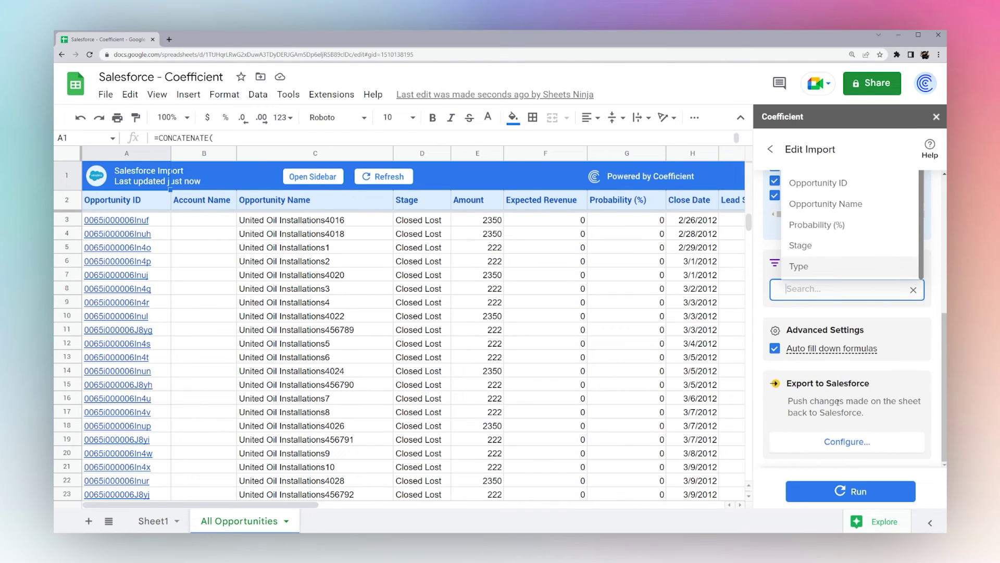
pyautogui.scroll(2, 860, 404)
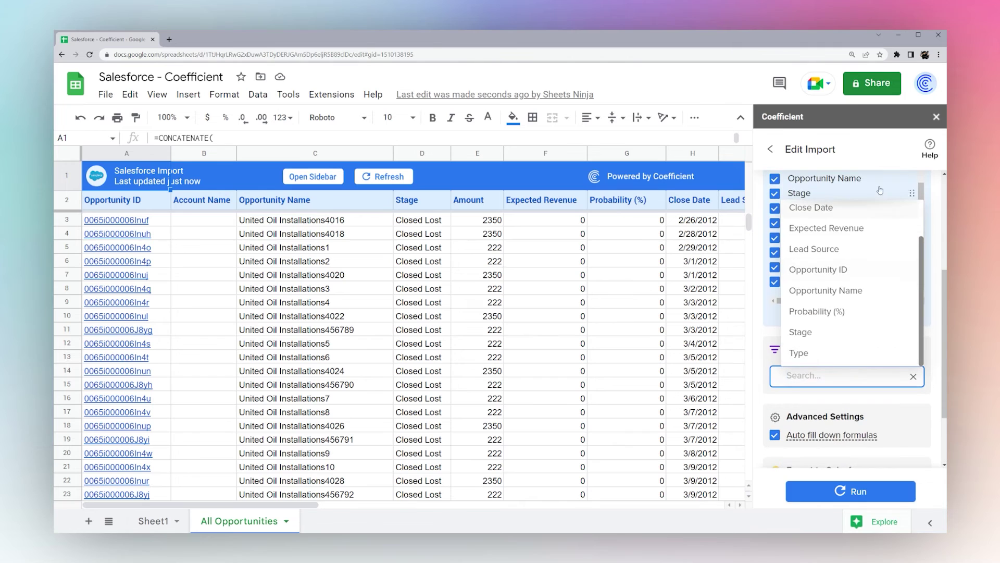
# Step: Close the Coefficient sidebar and refresh the imported Salesforce data
pyautogui.click(936, 117)
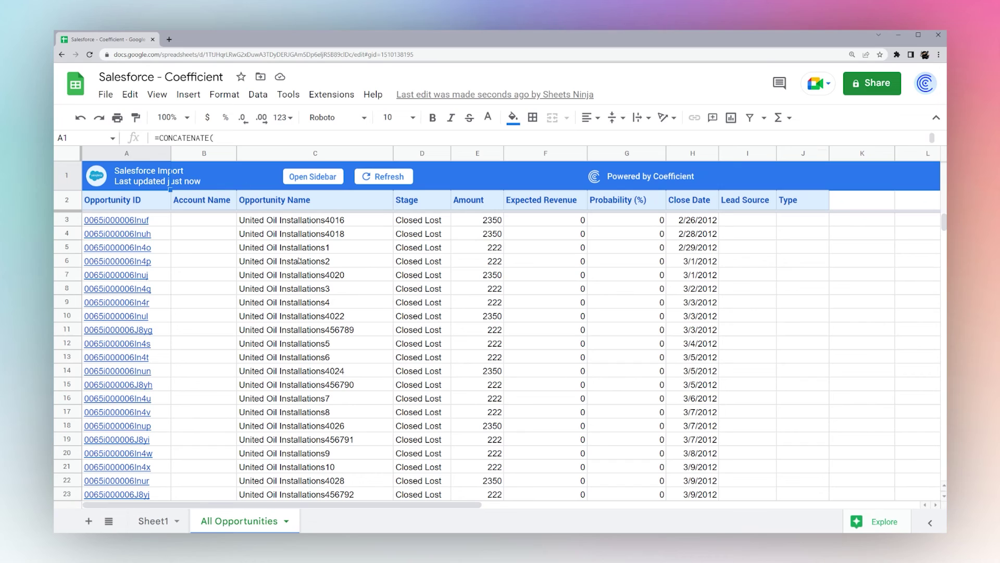
pyautogui.click(376, 177)
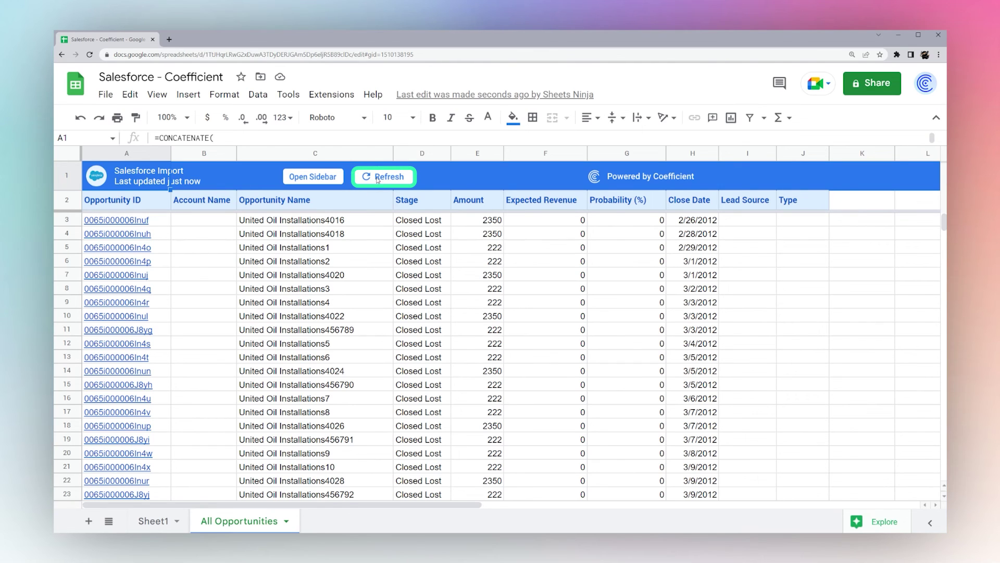